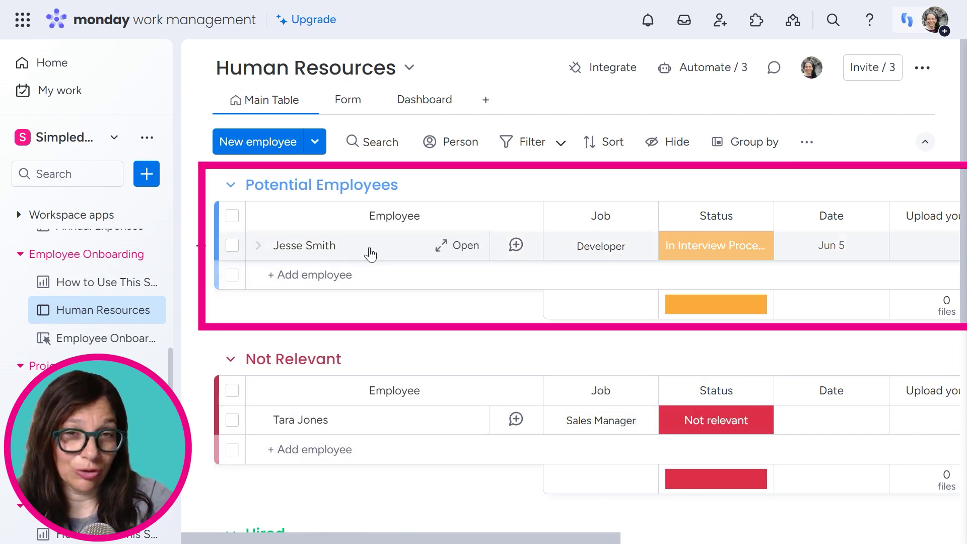
# - Set the status of the Developer candidate in the Potential Employees group to Hired
pyautogui.scroll(-3, 373, 275)
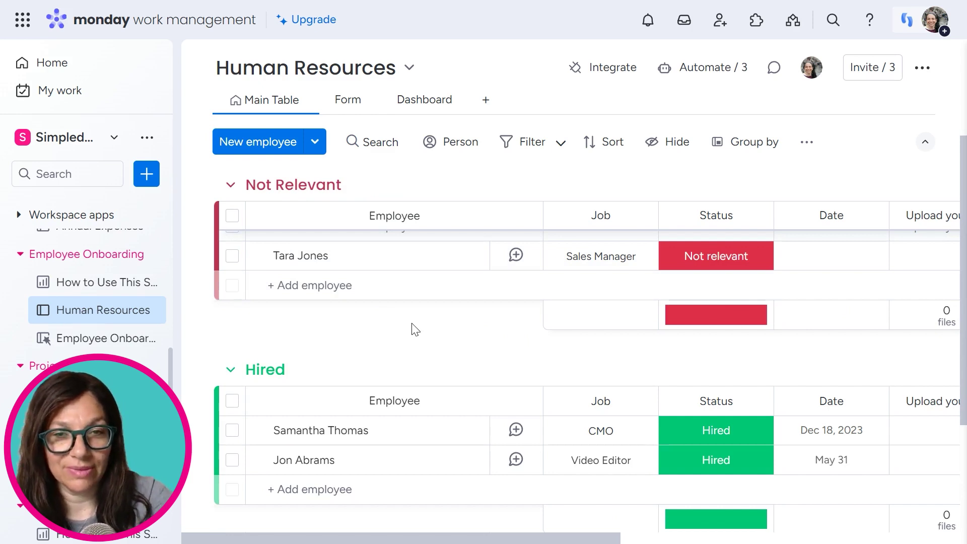
pyautogui.scroll(3, 398, 476)
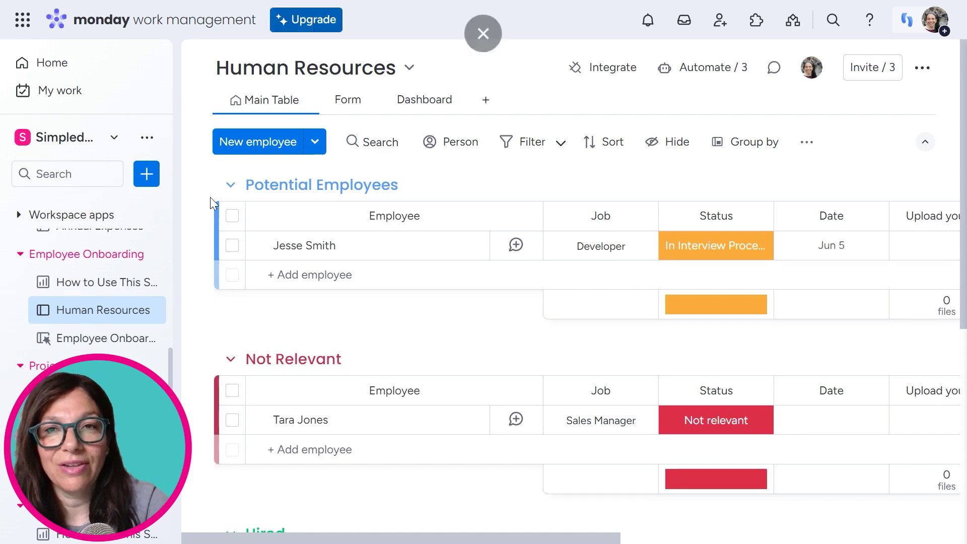
pyautogui.moveTo(382, 540); pyautogui.dragTo(824, 502)
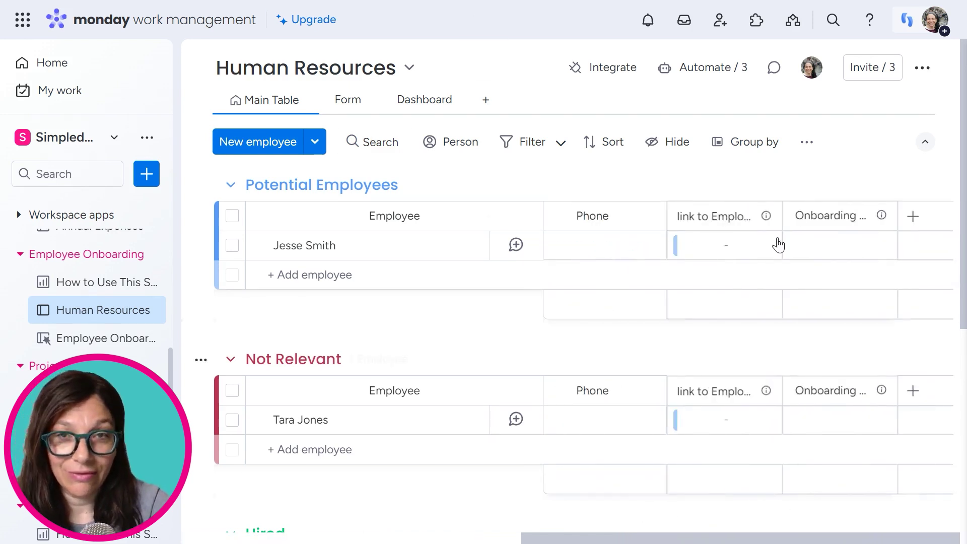
pyautogui.moveTo(728, 358); pyautogui.dragTo(718, 356)
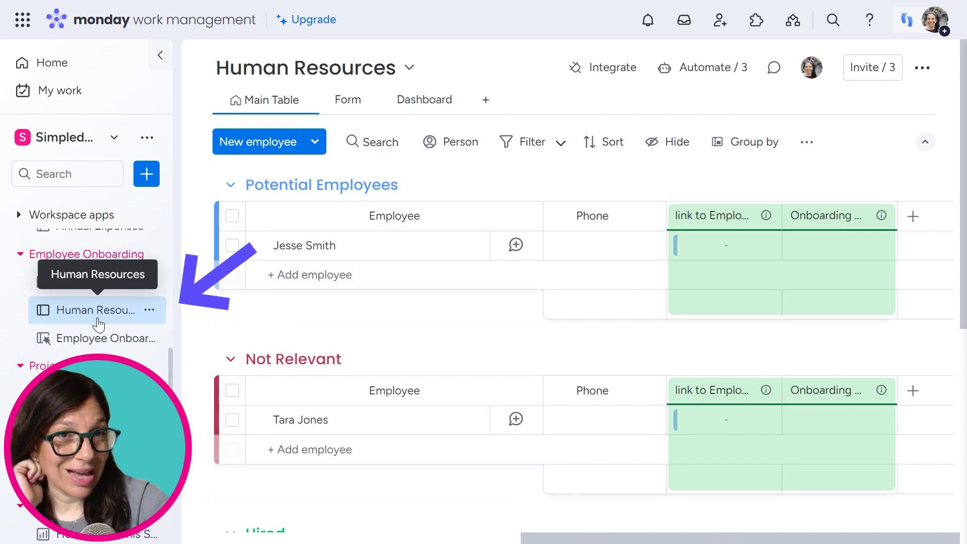
pyautogui.hscroll(-2, 422, 530)
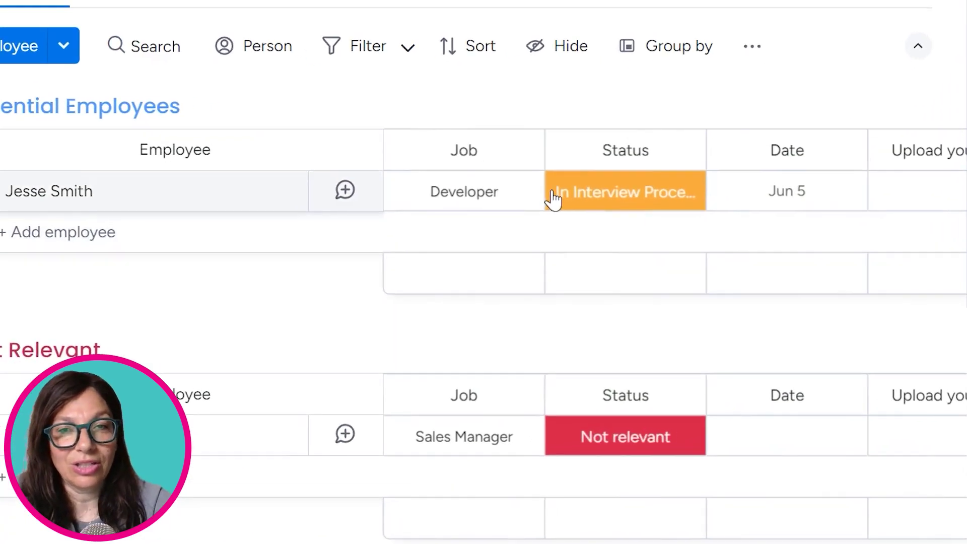
pyautogui.click(583, 198)
pyautogui.click(612, 366)
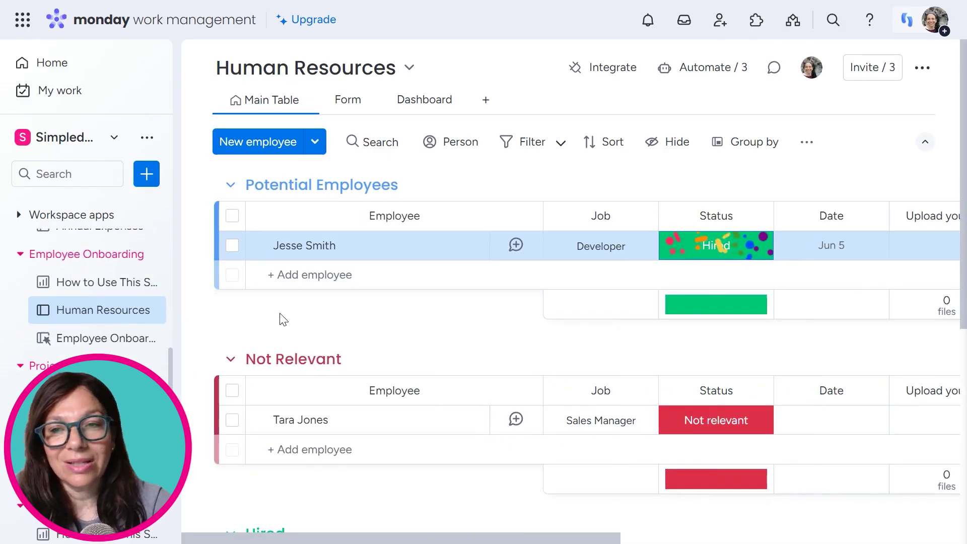
# - Open the new hire's onboarding board to review its Onboarding Tasks, and return to the Human Resources board
pyautogui.scroll(-2, 146, 307)
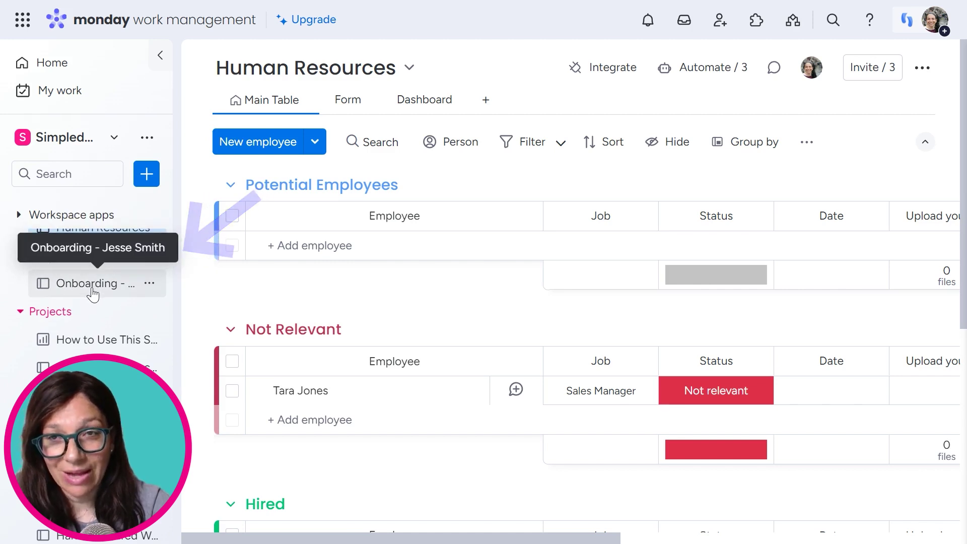
pyautogui.click(114, 291)
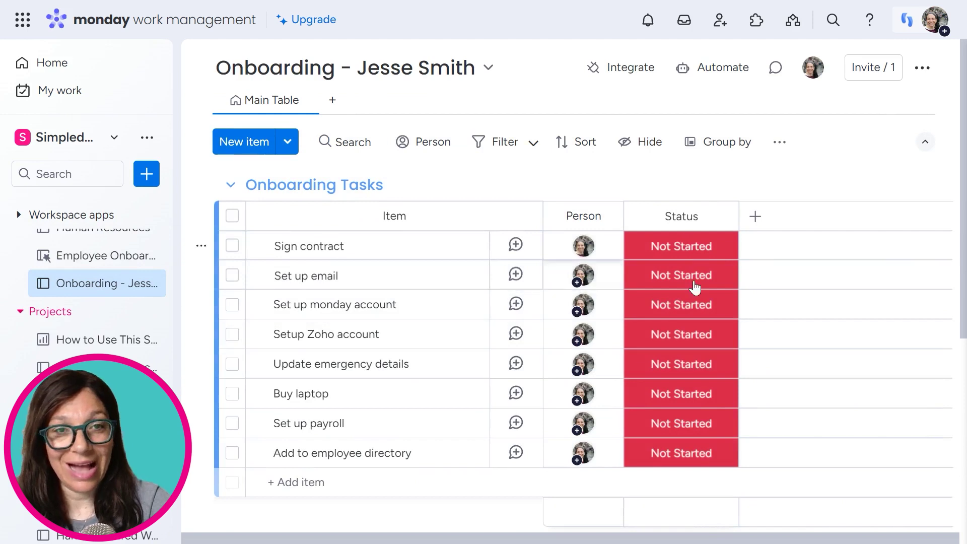
pyautogui.scroll(2, 112, 296)
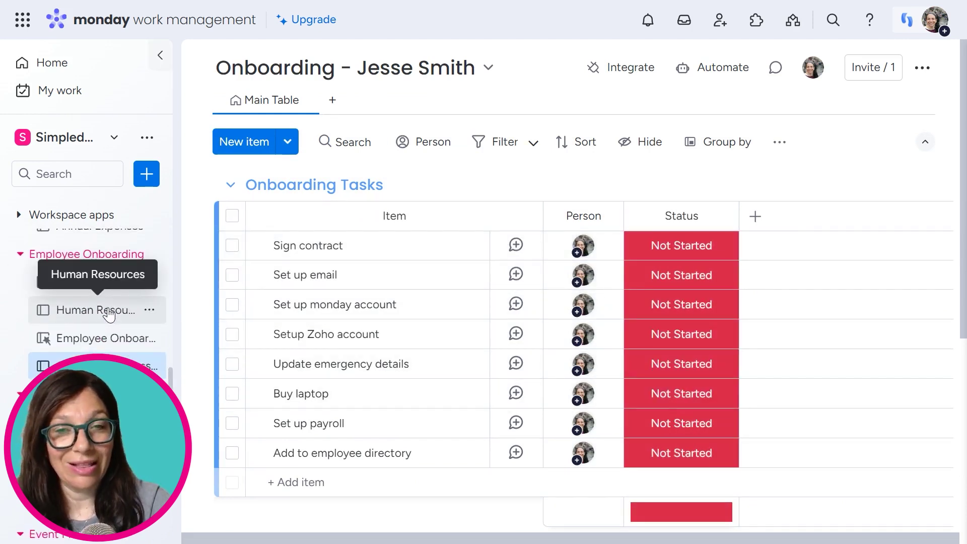
pyautogui.scroll(-2, 109, 314)
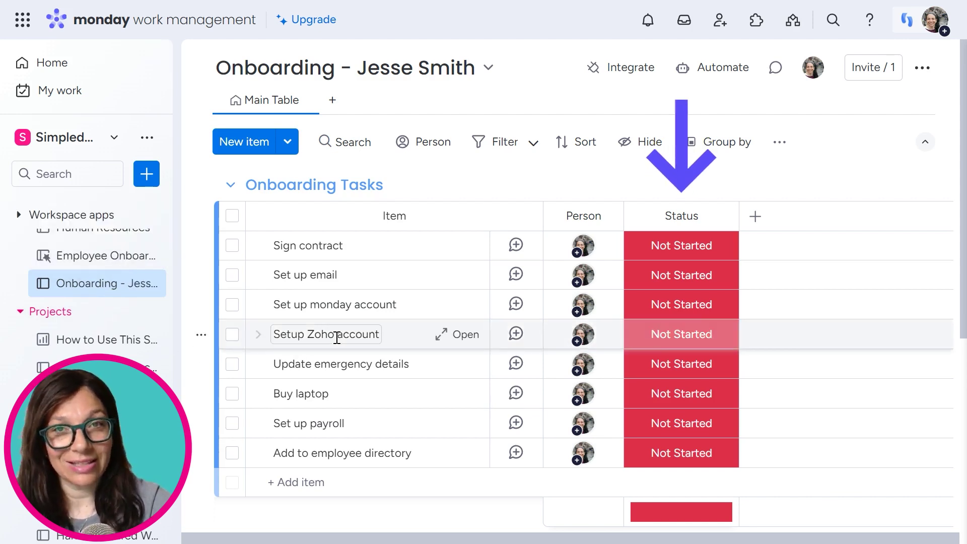
pyautogui.scroll(3, 91, 317)
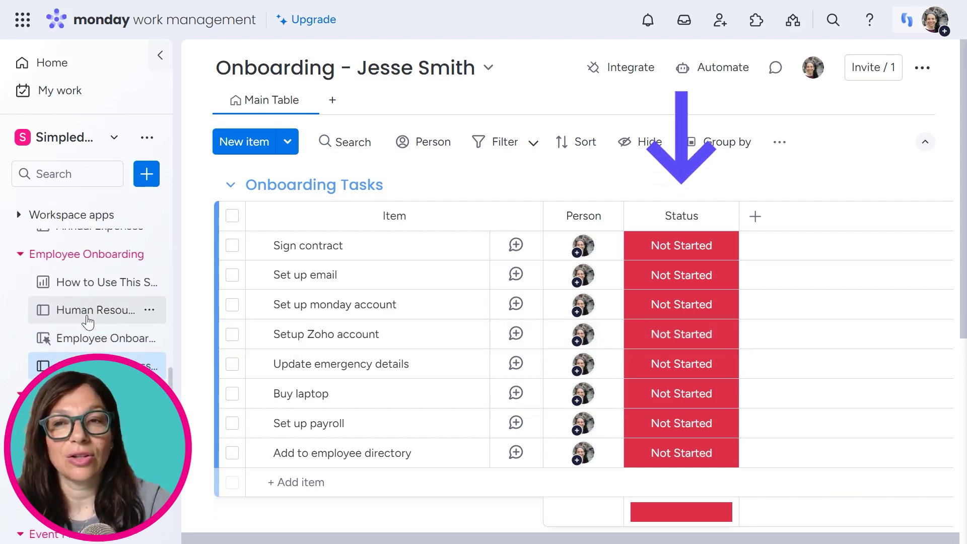
pyautogui.click(89, 314)
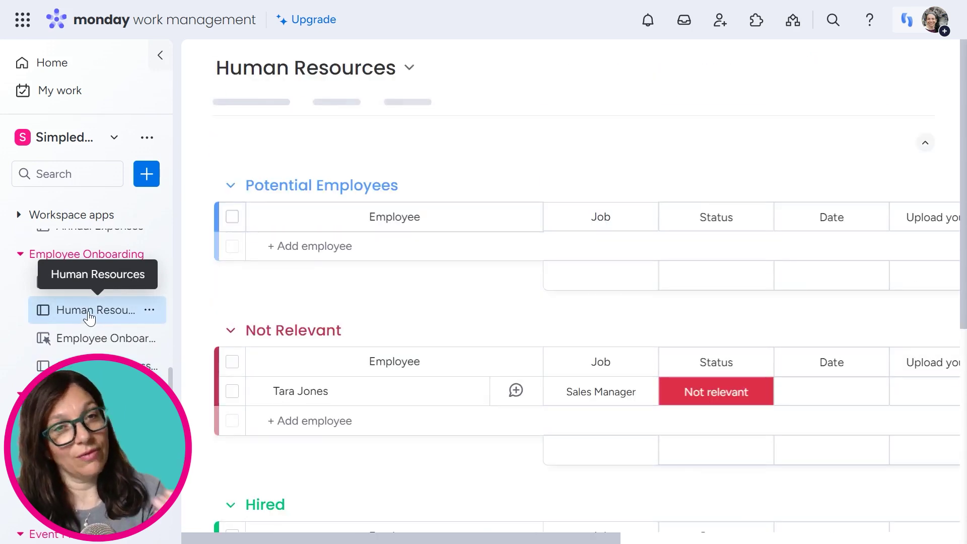
pyautogui.scroll(-2, 90, 313)
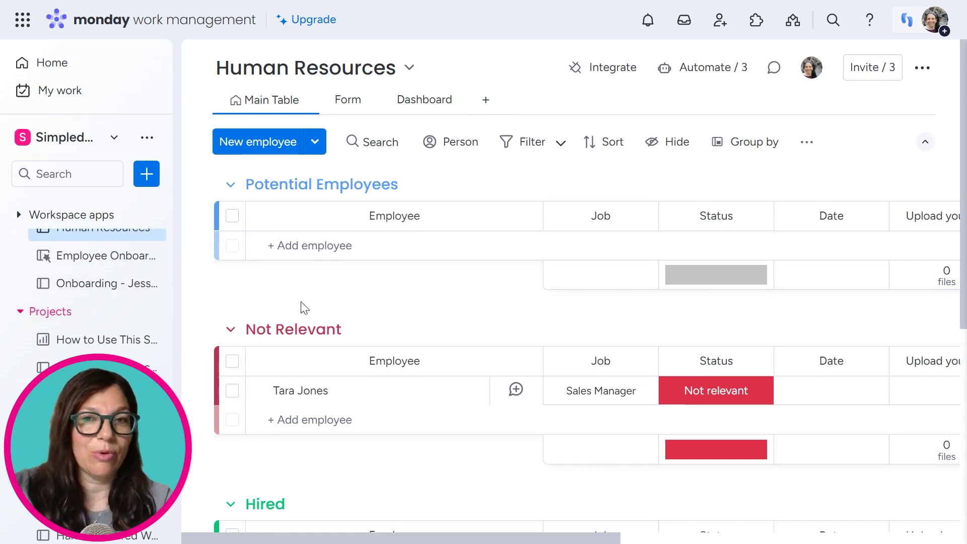
# - Open the High Level (Projects) board and examine the linked board, status and progress columns of the active projects
pyautogui.scroll(-2, 126, 281)
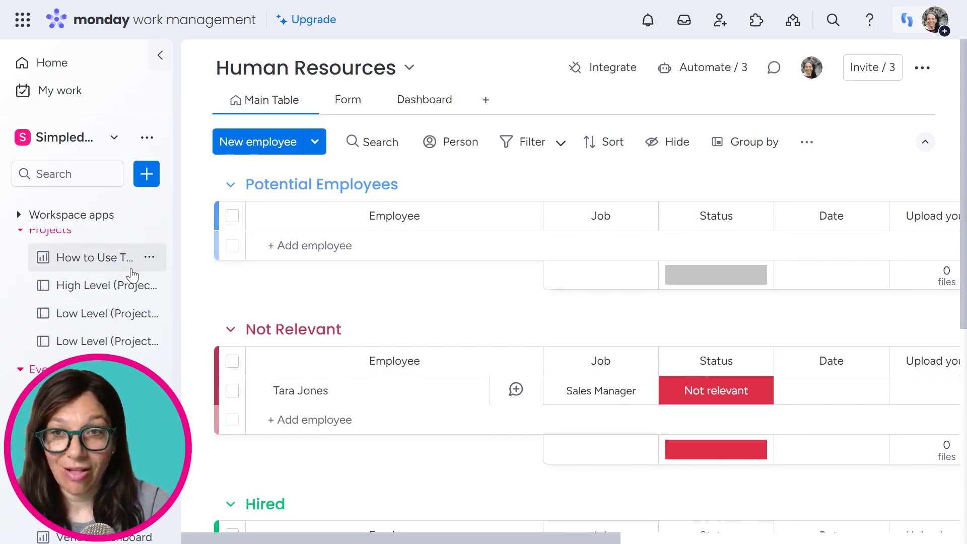
pyautogui.click(115, 290)
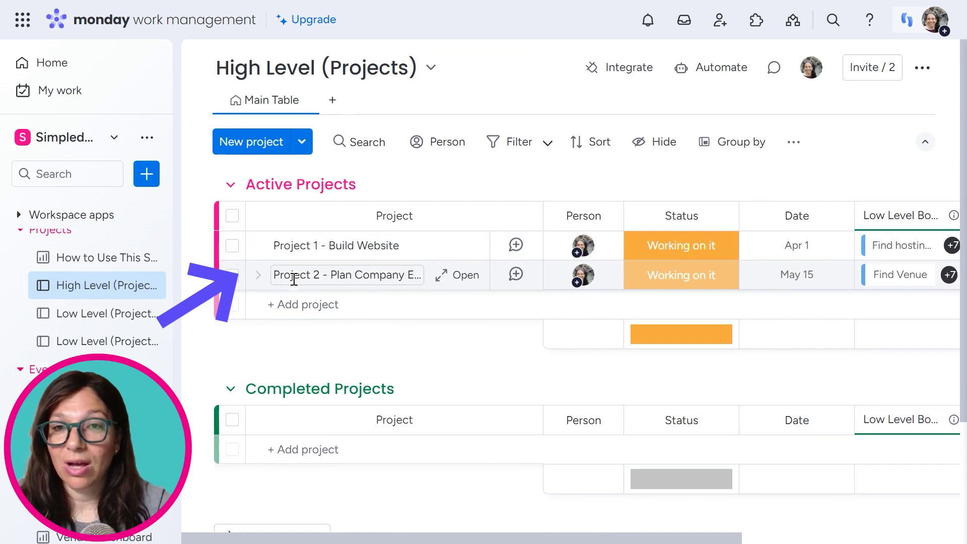
pyautogui.click(307, 304)
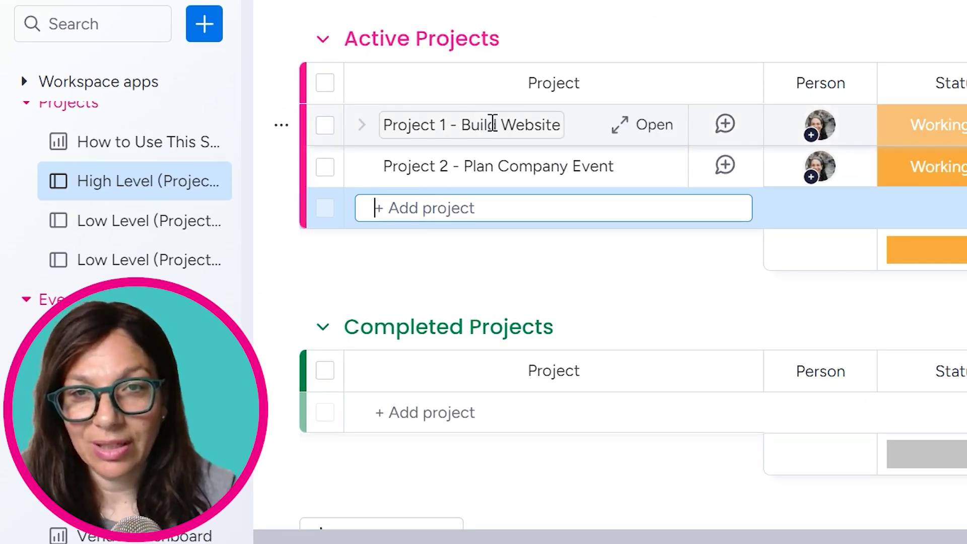
pyautogui.click(493, 125)
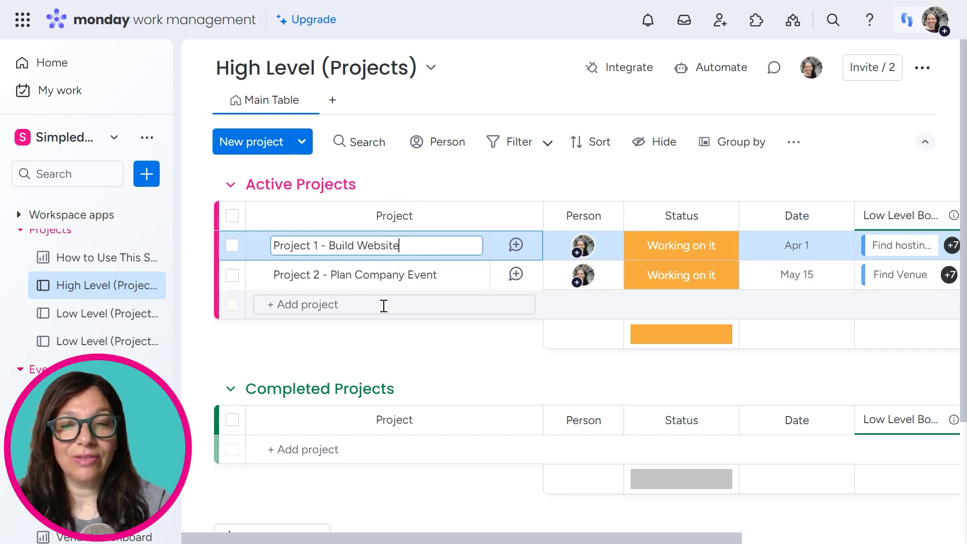
pyautogui.moveTo(342, 540); pyautogui.dragTo(574, 507)
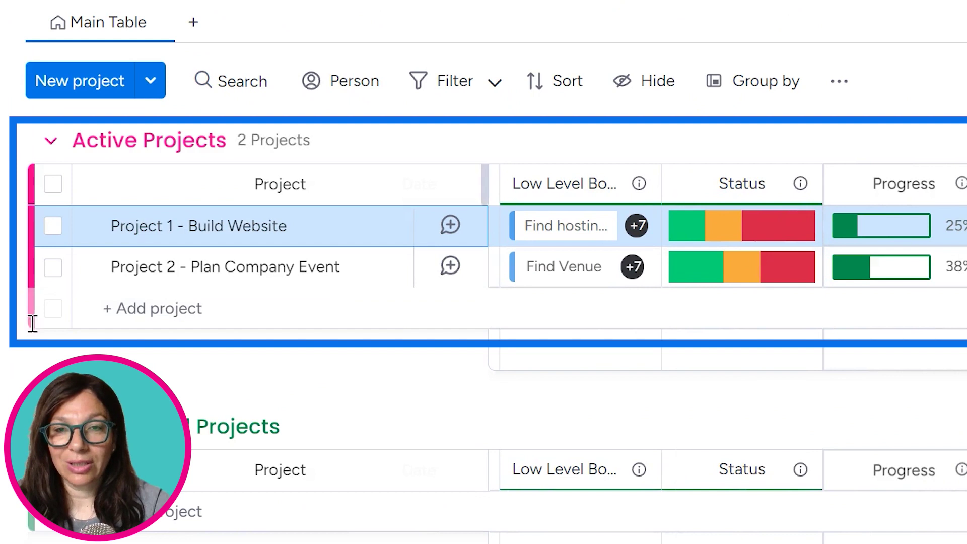
# - Rename the second active project as "Project 2 - Website"
pyautogui.click(246, 264)
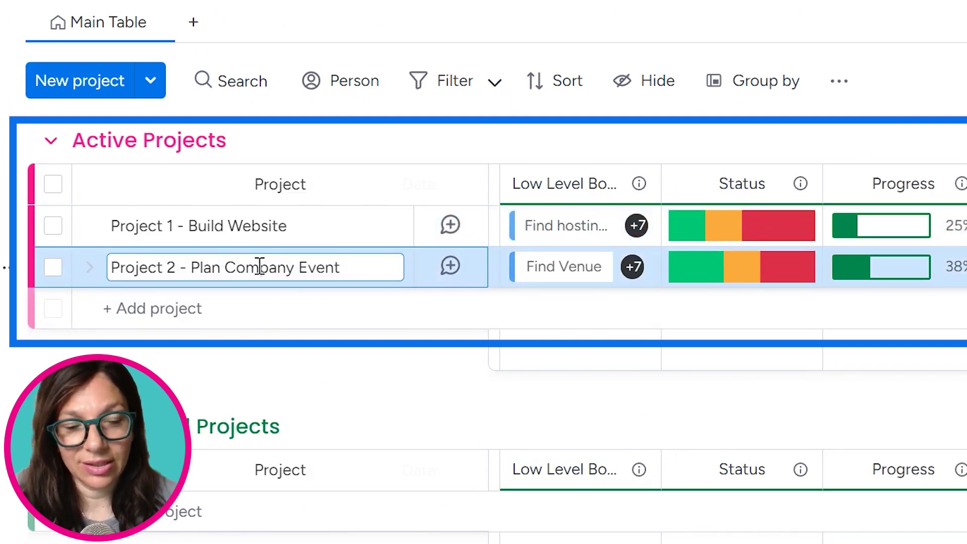
pyautogui.press('BackSpace')
pyautogui.press('BackSpace')
pyautogui.press('BackSpace')
pyautogui.press('BackSpace')
pyautogui.press('BackSpace')
pyautogui.press('BackSpace')
pyautogui.press('BackSpace')
pyautogui.press('BackSpace')
pyautogui.press('BackSpace')
pyautogui.press('BackSpace')
pyautogui.press('BackSpace')
pyautogui.press('BackSpace')
pyautogui.press('BackSpace')
pyautogui.press('BackSpace')
pyautogui.press('BackSpace')
pyautogui.press('BackSpace')
pyautogui.press('BackSpace')
pyautogui.press('BackSpace')
pyautogui.press('BackSpace')
pyautogui.press('BackSpace')
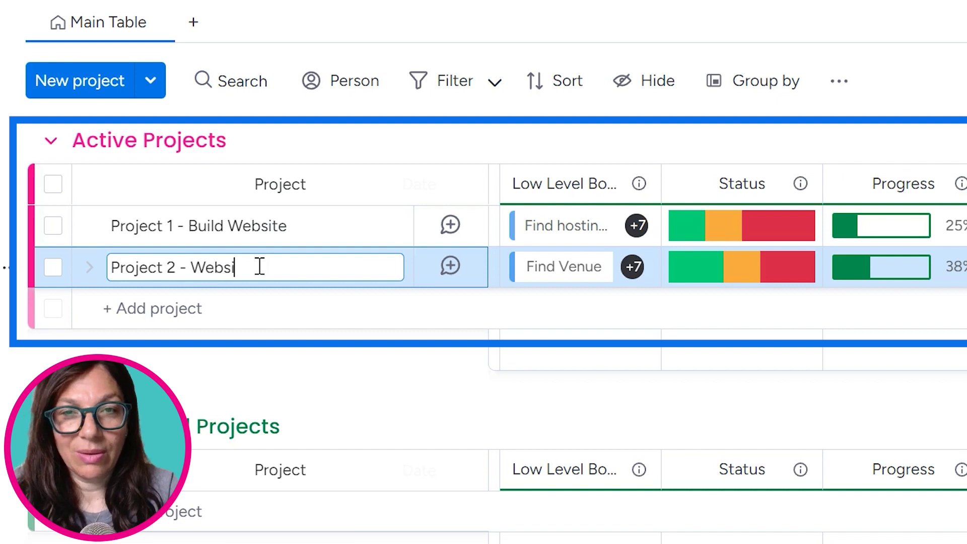
pyautogui.press('Return')
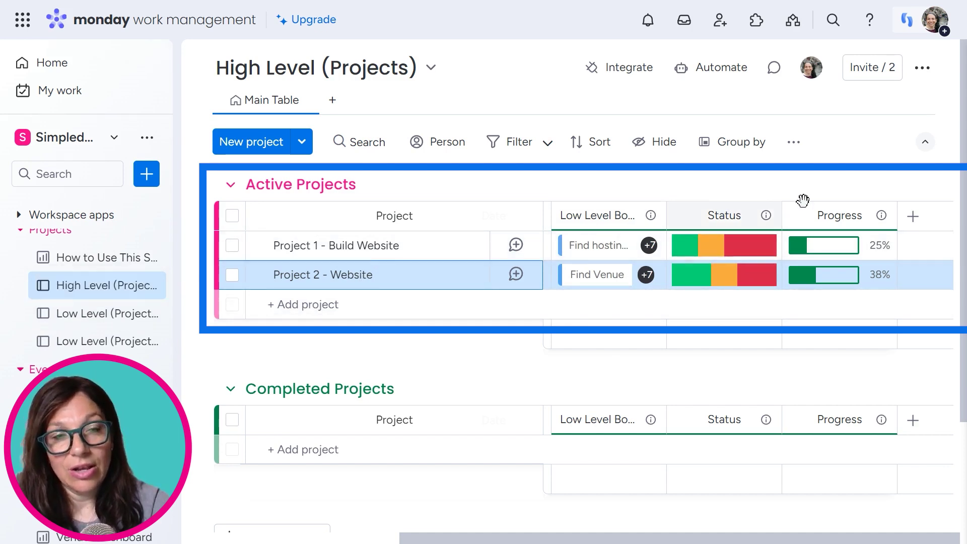
# - Examine the high-level link and Progress Tracking columns on the Low Level (Project #1) board, and return to High Level (Projects)
pyautogui.moveTo(723, 249)
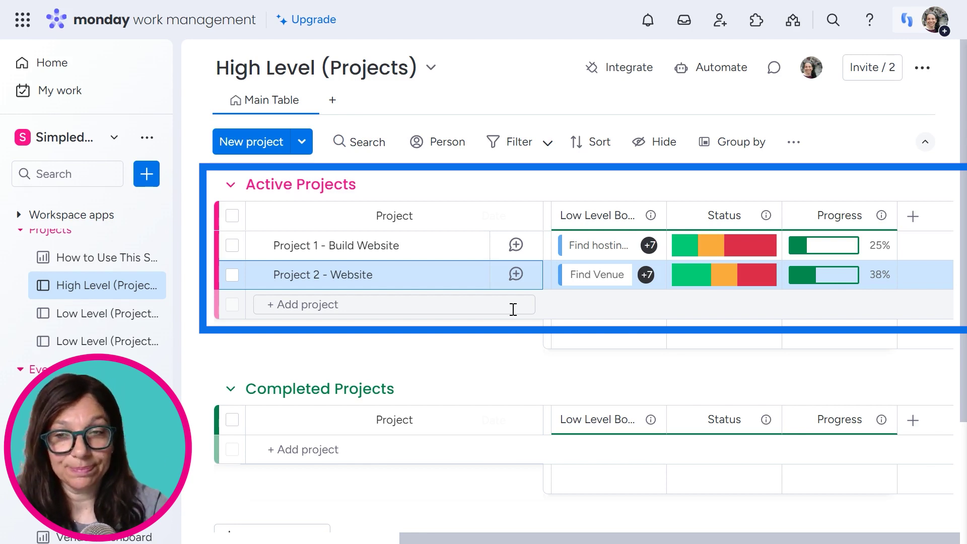
pyautogui.click(77, 323)
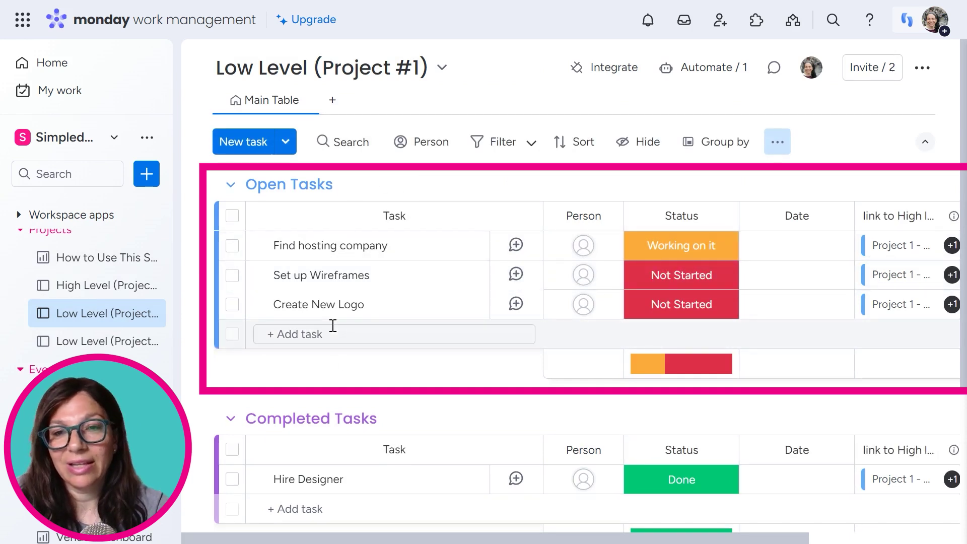
pyautogui.moveTo(411, 541); pyautogui.dragTo(583, 518)
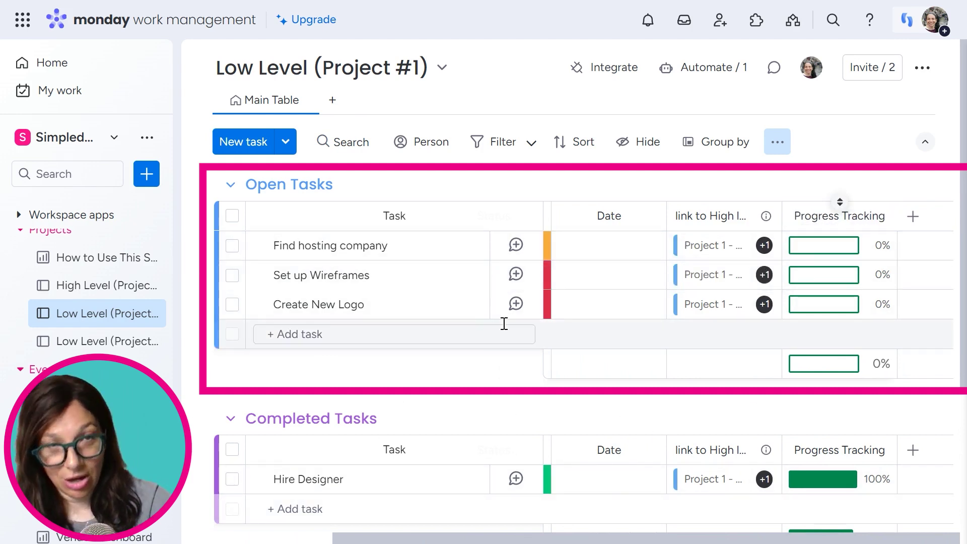
pyautogui.click(101, 294)
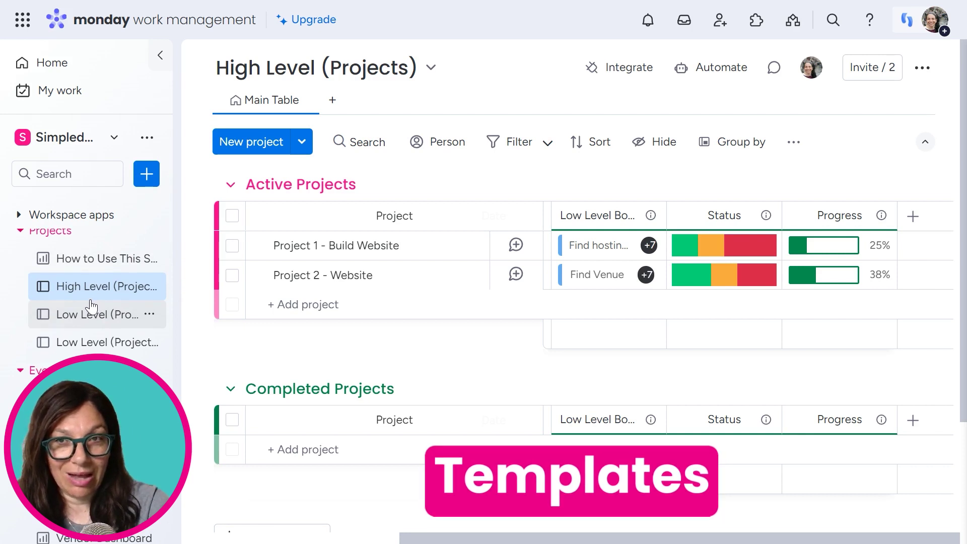
# - Reopen the new hire's onboarding board and open the Employee Onboarding template board it is based on
pyautogui.scroll(2, 94, 303)
pyautogui.click(95, 283)
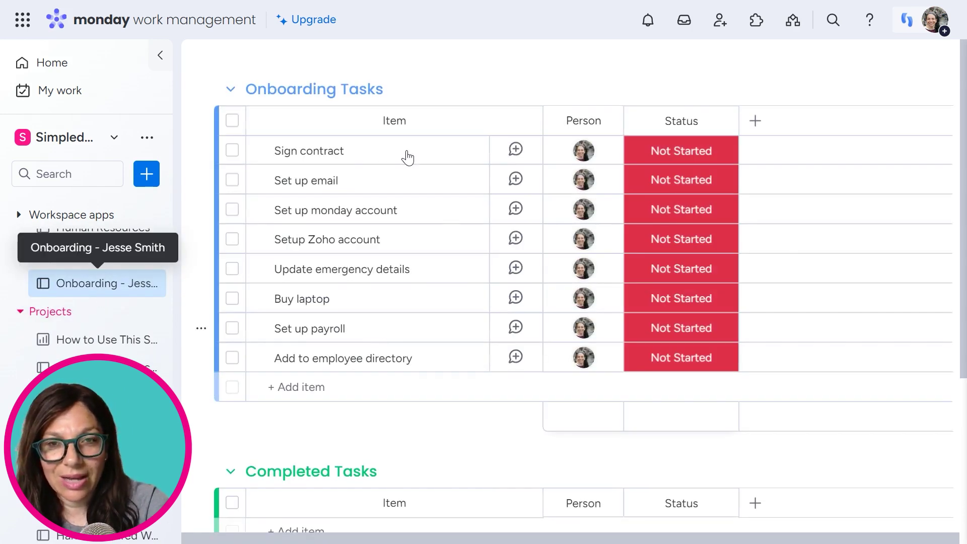
pyautogui.click(84, 260)
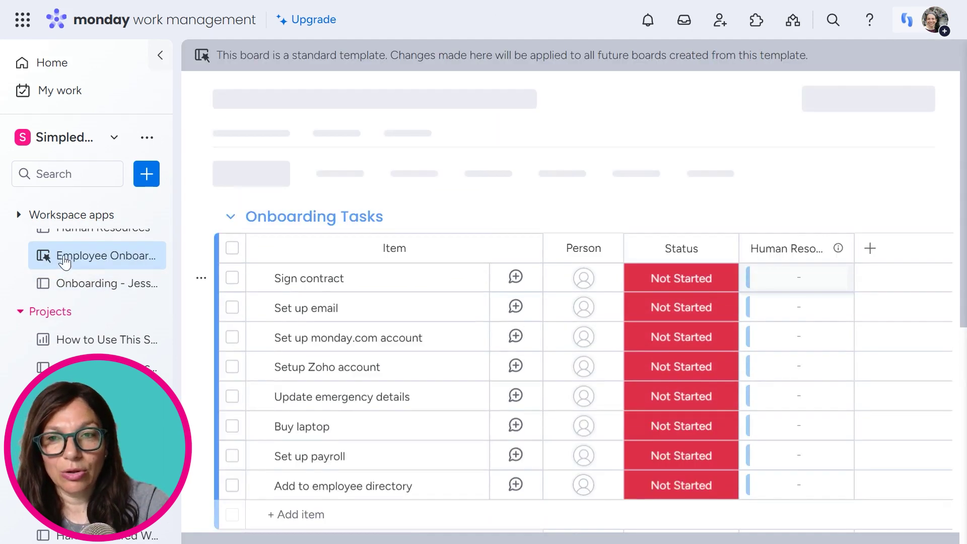
# - Open the All Weddings board and examine its Budget, Spend, Over/Under and connected board columns
pyautogui.scroll(-5, 101, 306)
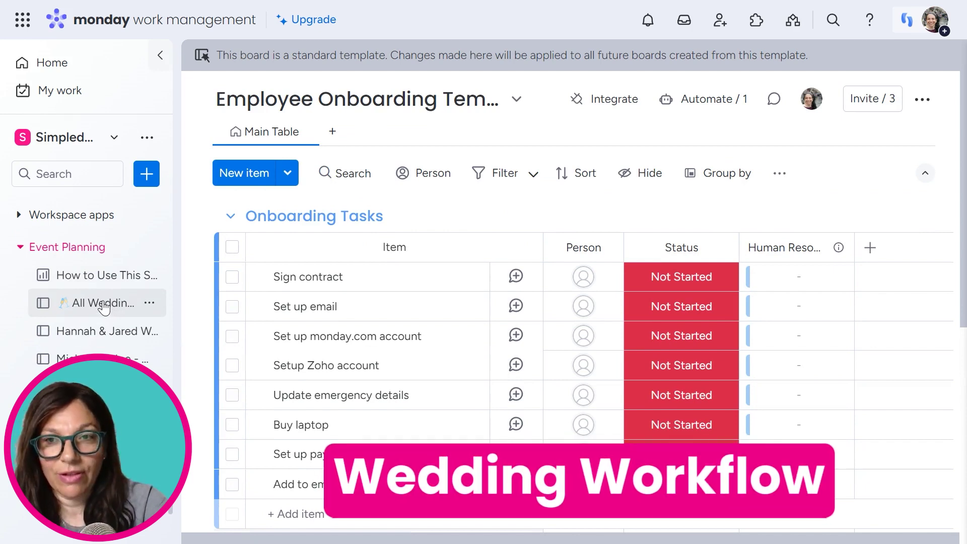
pyautogui.click(104, 304)
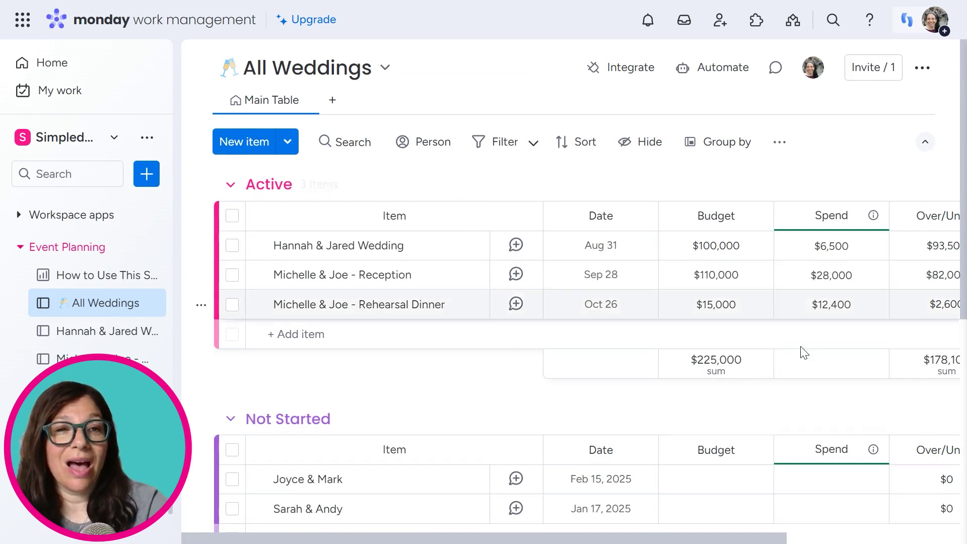
pyautogui.moveTo(501, 538); pyautogui.dragTo(697, 533)
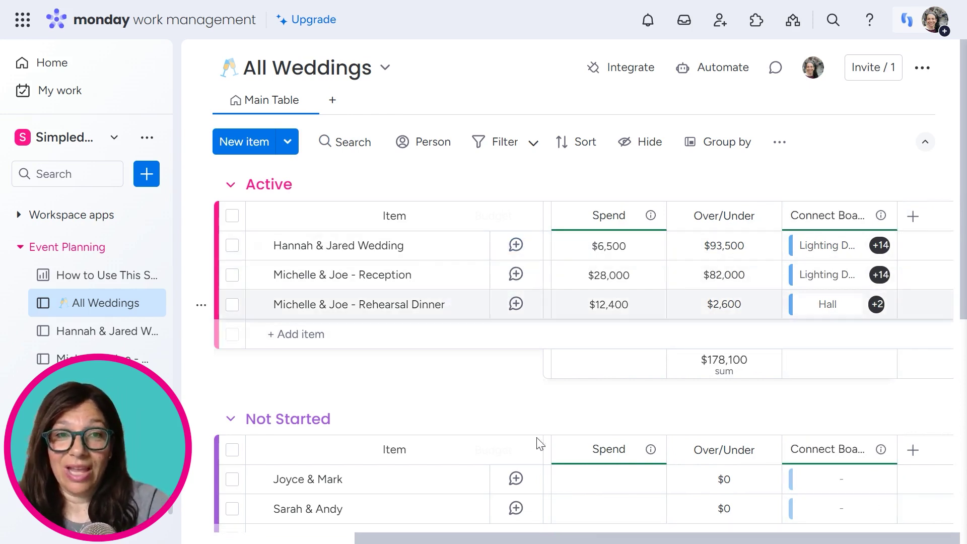
pyautogui.moveTo(497, 538); pyautogui.dragTo(383, 538)
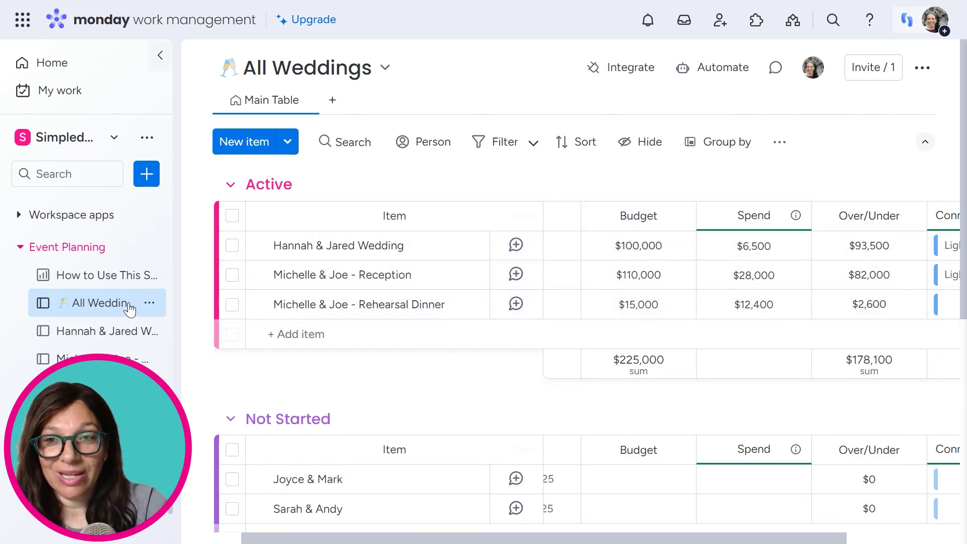
# - Open the first individual wedding board to review its task list, and open the second wedding's board
pyautogui.scroll(-2, 129, 309)
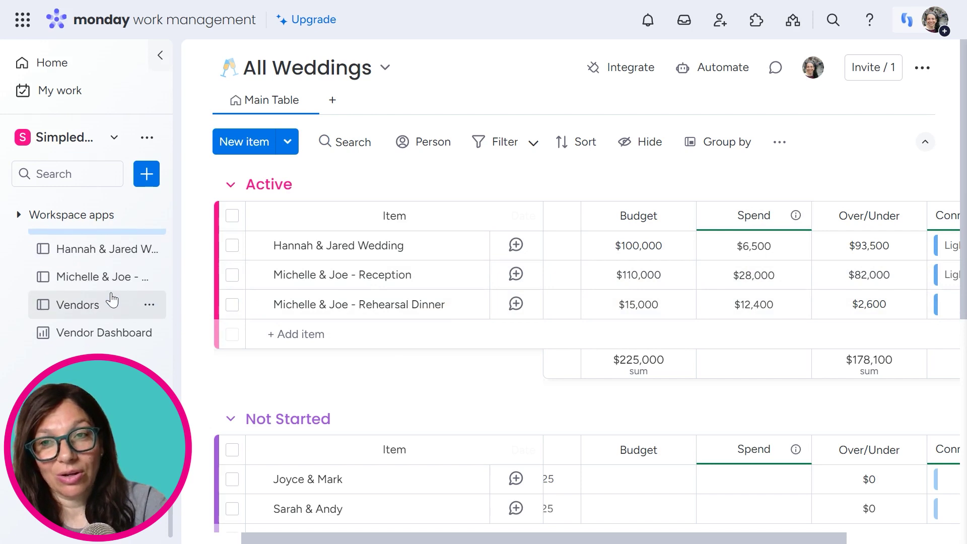
pyautogui.click(98, 253)
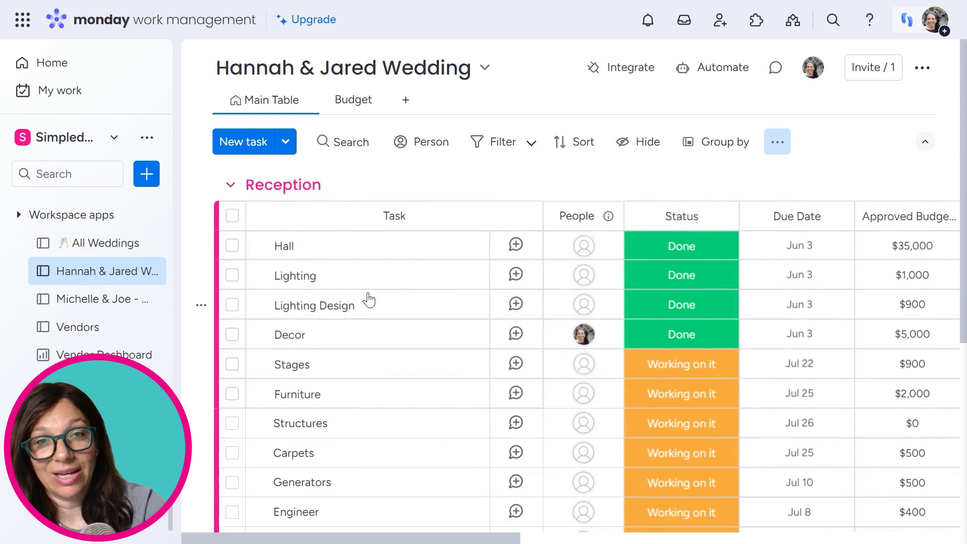
pyautogui.scroll(-6, 369, 300)
pyautogui.scroll(6, 352, 345)
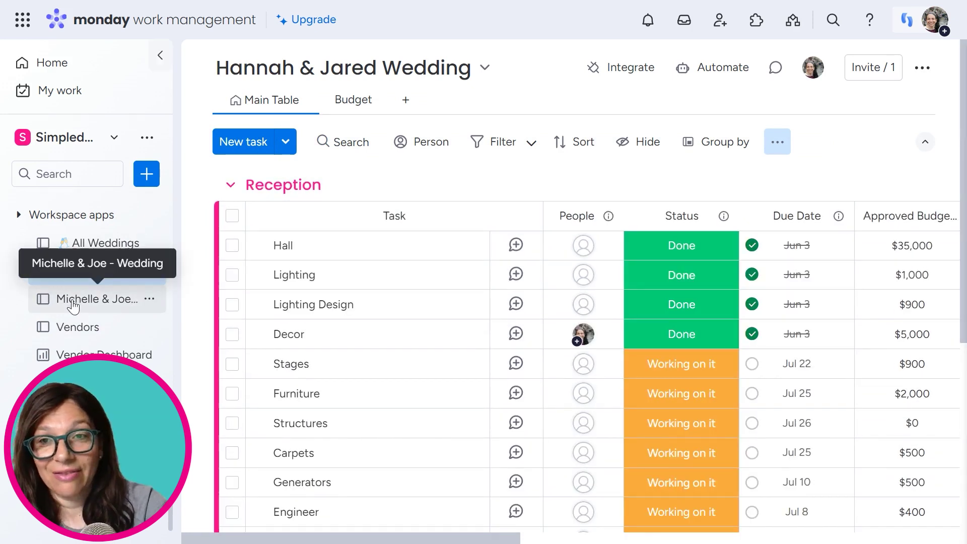
pyautogui.click(73, 305)
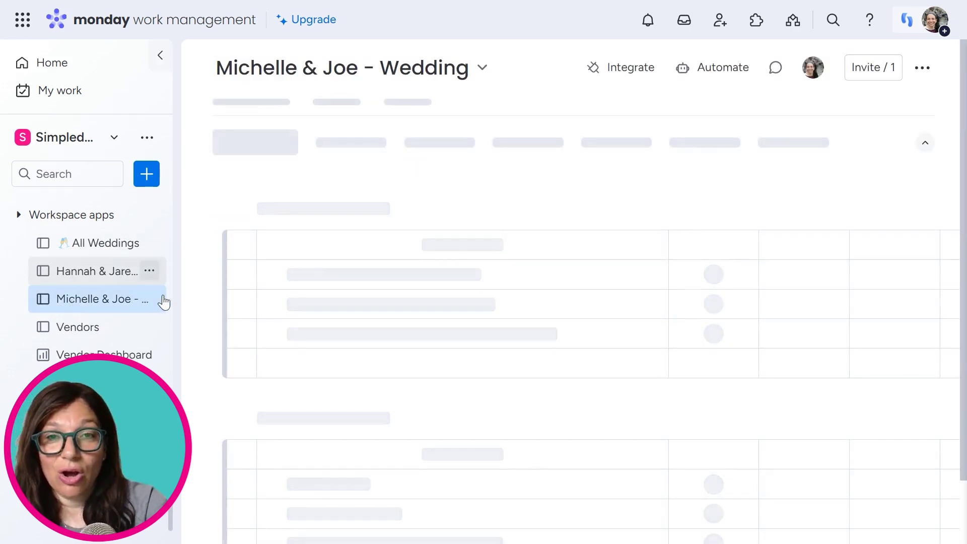
# - Examine the second wedding's Budget Left, Progress and link columns, and return to All Weddings to review Budget, Spend, Over/Under and connected boards
pyautogui.moveTo(334, 538); pyautogui.dragTo(654, 520)
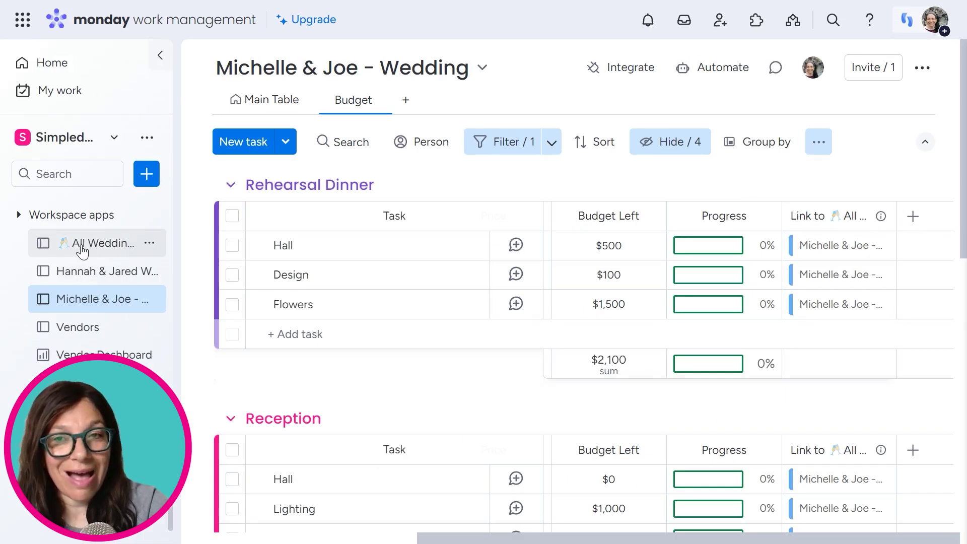
pyautogui.click(83, 247)
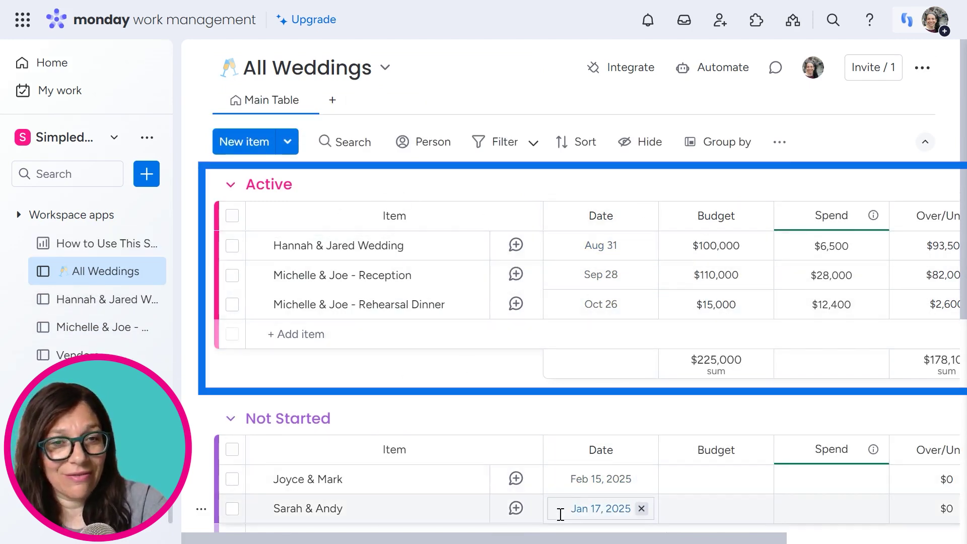
pyautogui.moveTo(535, 530); pyautogui.dragTo(687, 525)
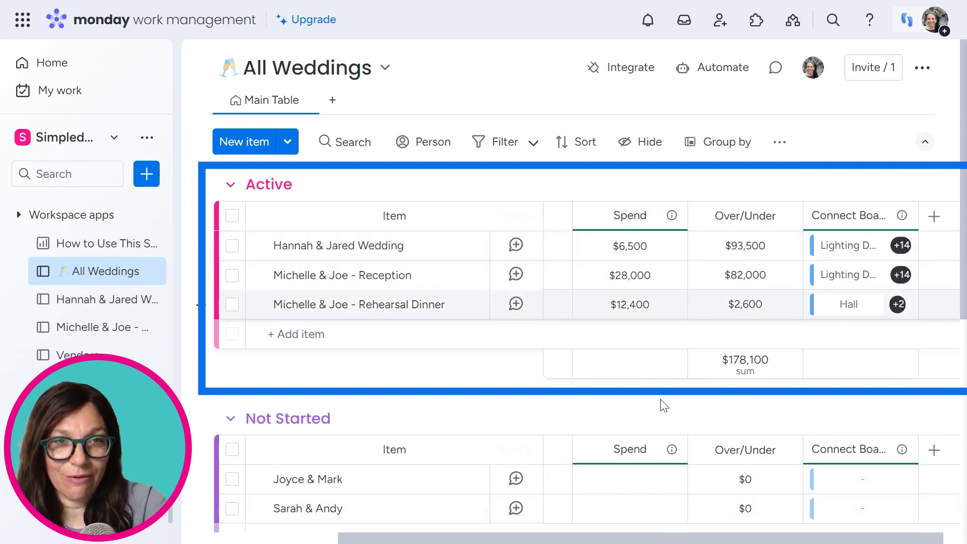
pyautogui.hscroll(-2, 672, 538)
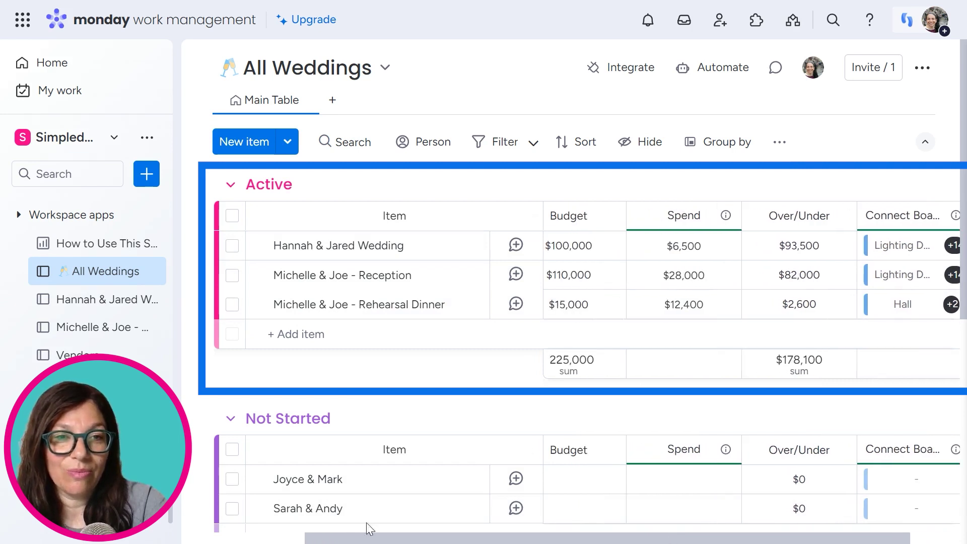
pyautogui.moveTo(587, 542); pyautogui.dragTo(552, 527)
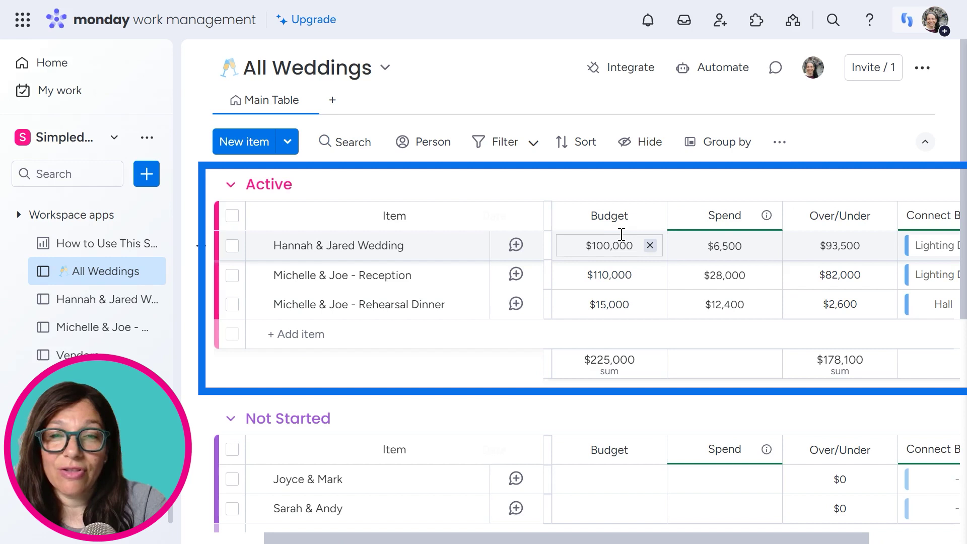
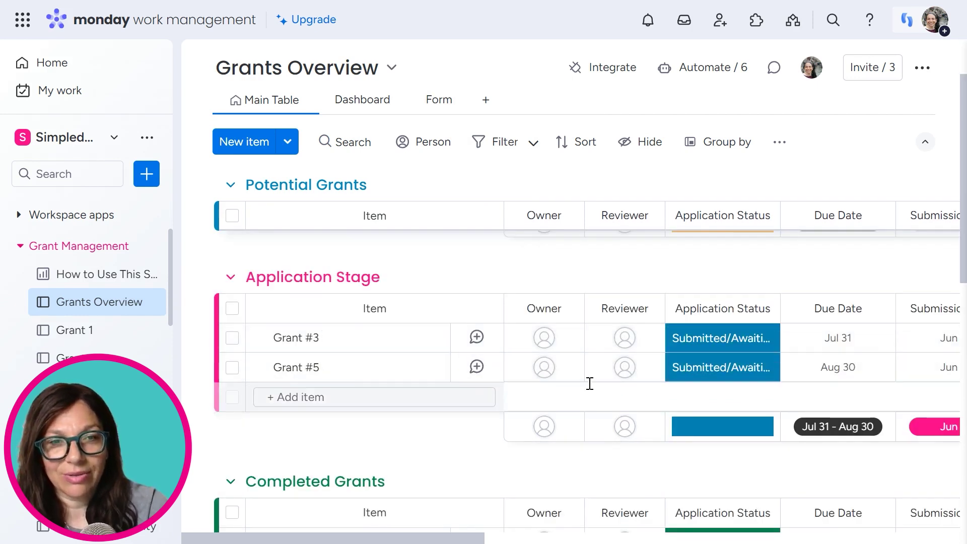
# - Examine the Grants Overview board's columns from Due Date and Submission Date through Amount Awarded and Total Spend to date
pyautogui.moveTo(471, 538); pyautogui.dragTo(595, 540)
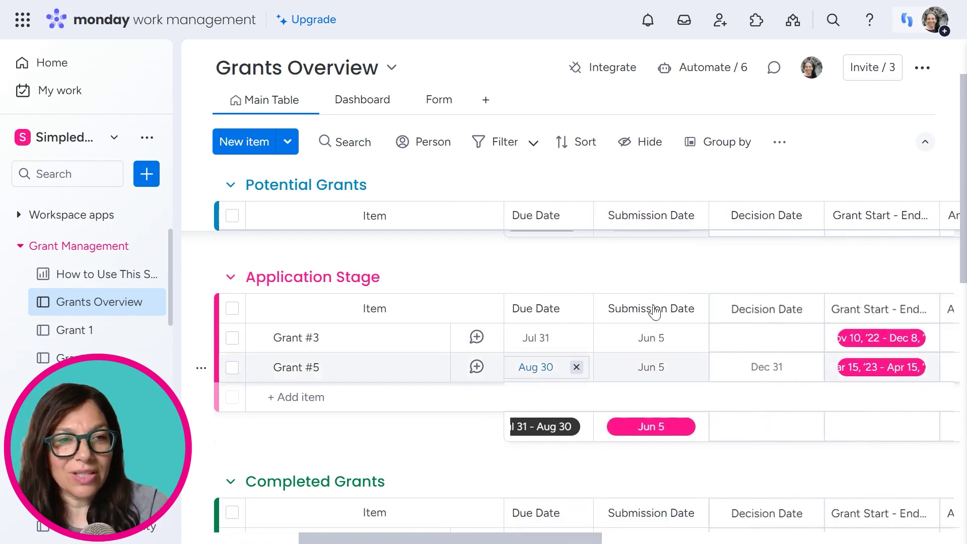
pyautogui.hscroll(3, 724, 419)
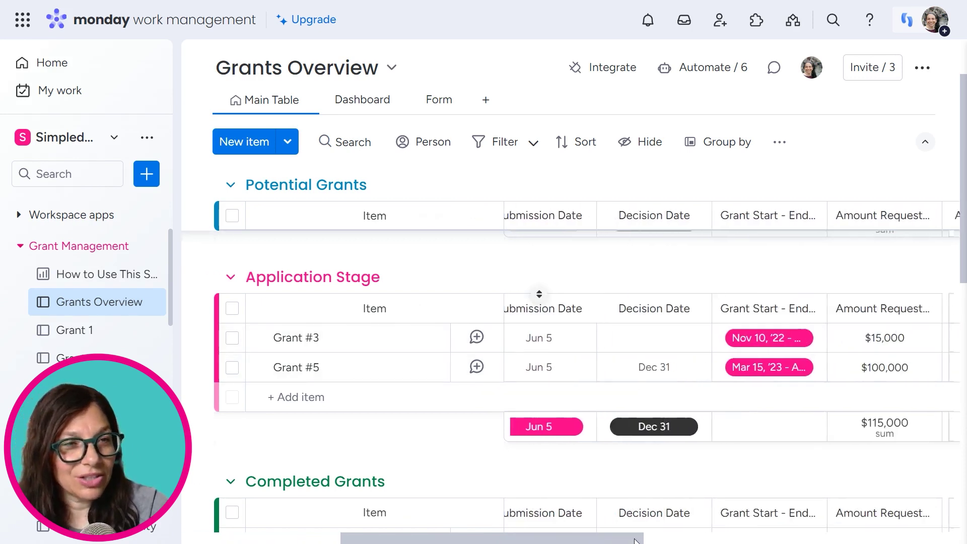
pyautogui.hscroll(5, 646, 527)
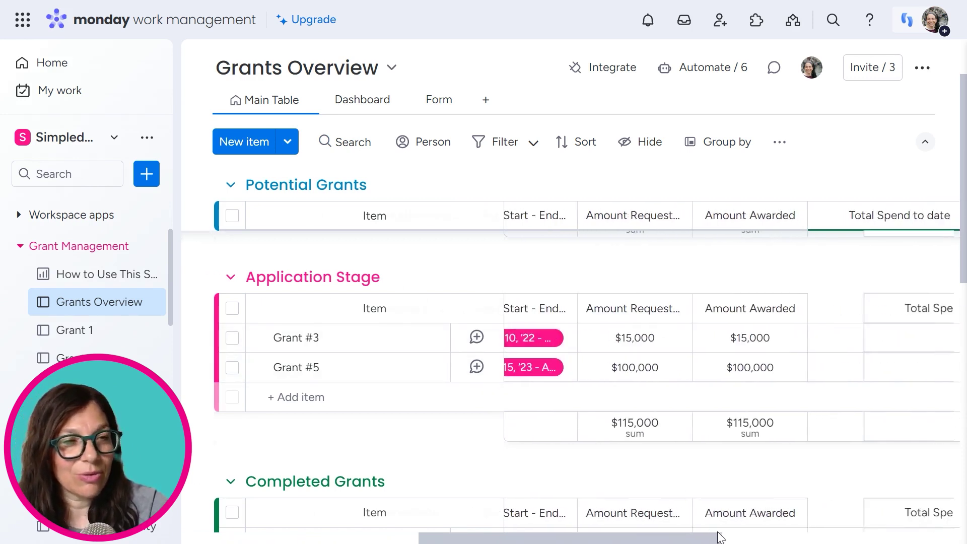
pyautogui.moveTo(564, 537); pyautogui.dragTo(382, 537)
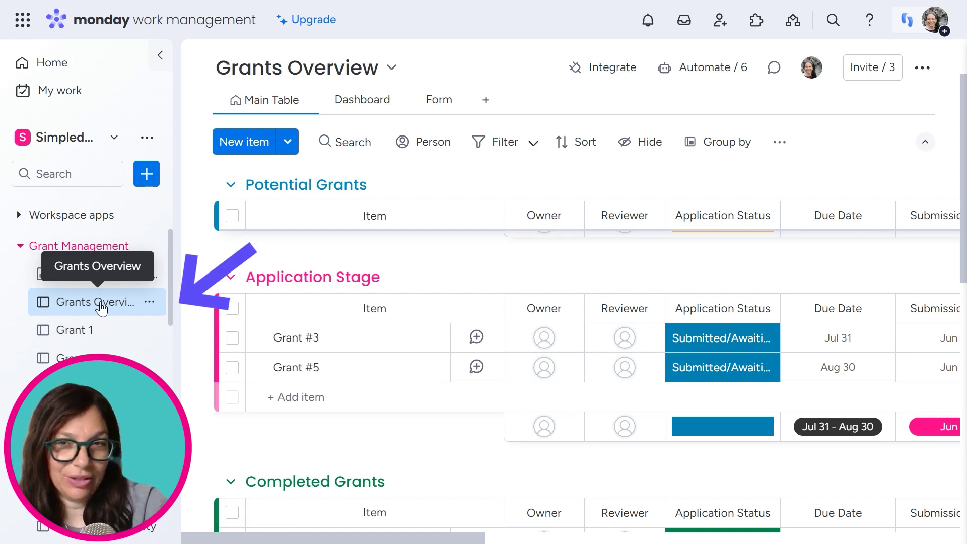
# - Open the Grant 1 board to examine its invoice columns and Grants Overview link, and open the Grant 2 board
pyautogui.click(77, 338)
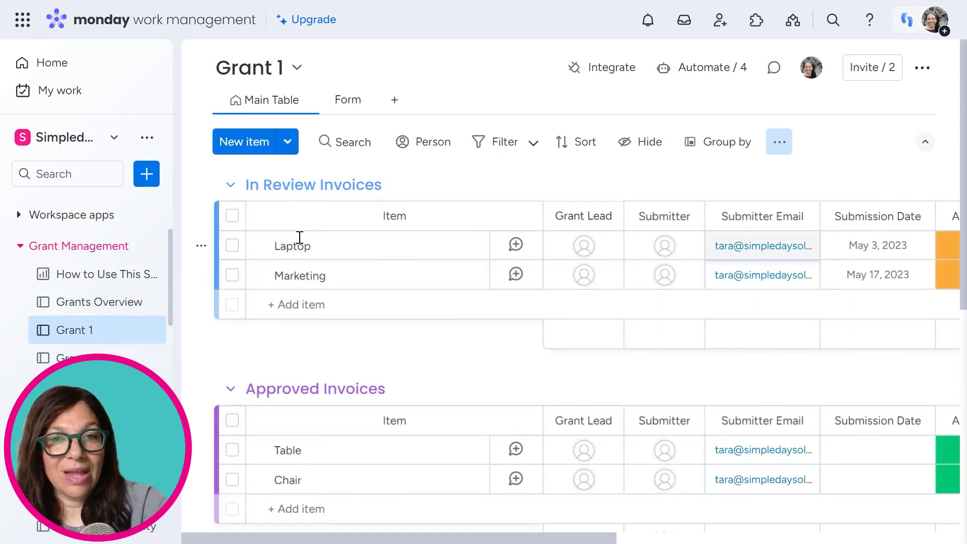
pyautogui.moveTo(367, 537); pyautogui.dragTo(847, 487)
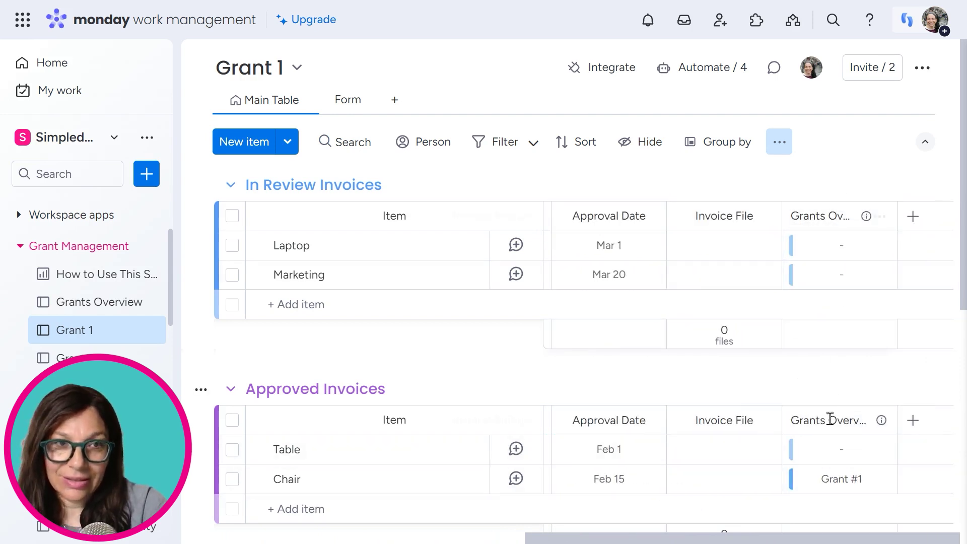
pyautogui.click(87, 359)
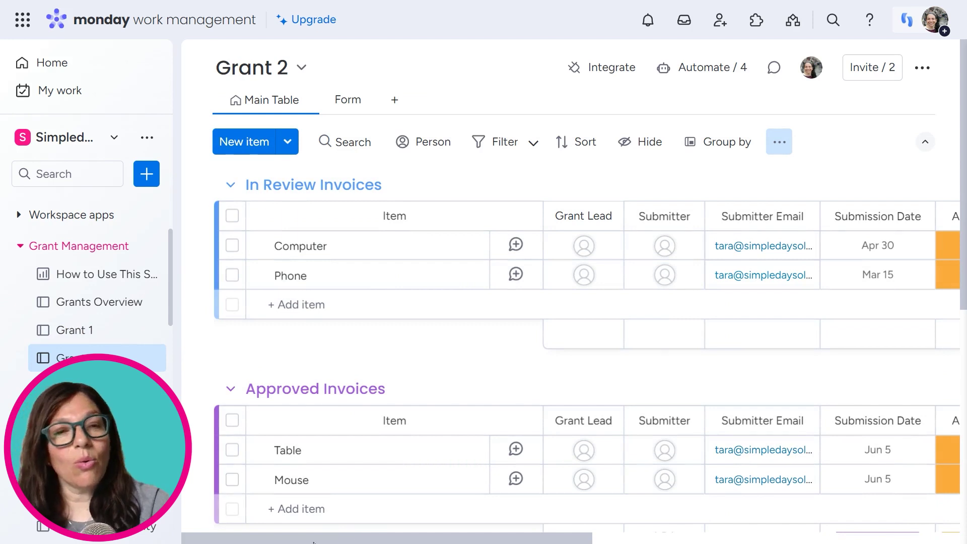
# - Return to Grants Overview and examine the Total Spend to date and $ left in grant columns down to the Current Grants group
pyautogui.click(81, 303)
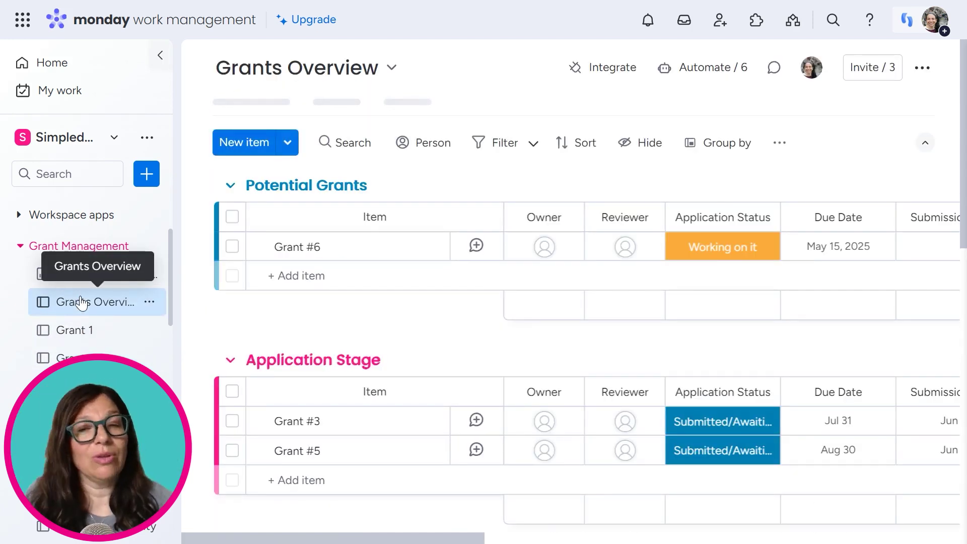
pyautogui.moveTo(358, 538); pyautogui.dragTo(725, 519)
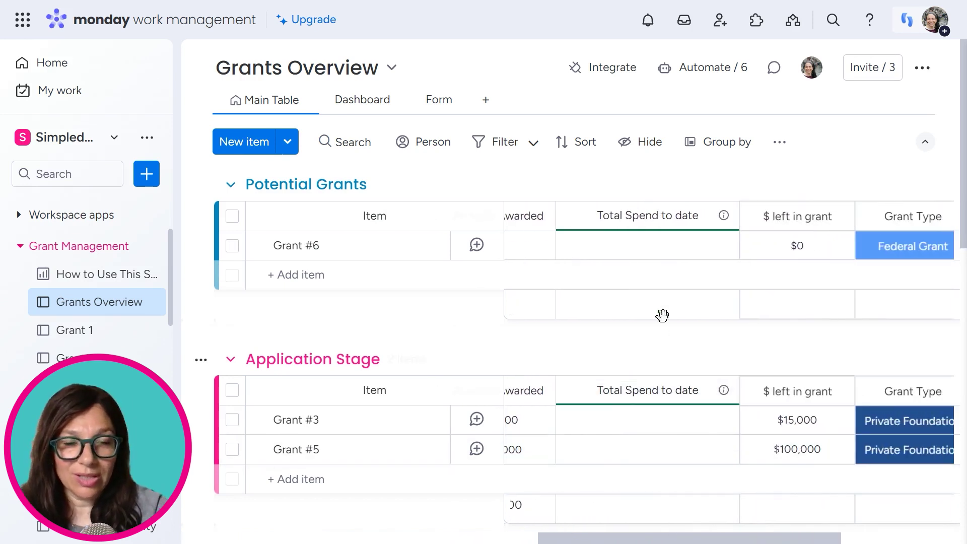
pyautogui.scroll(-6, 670, 353)
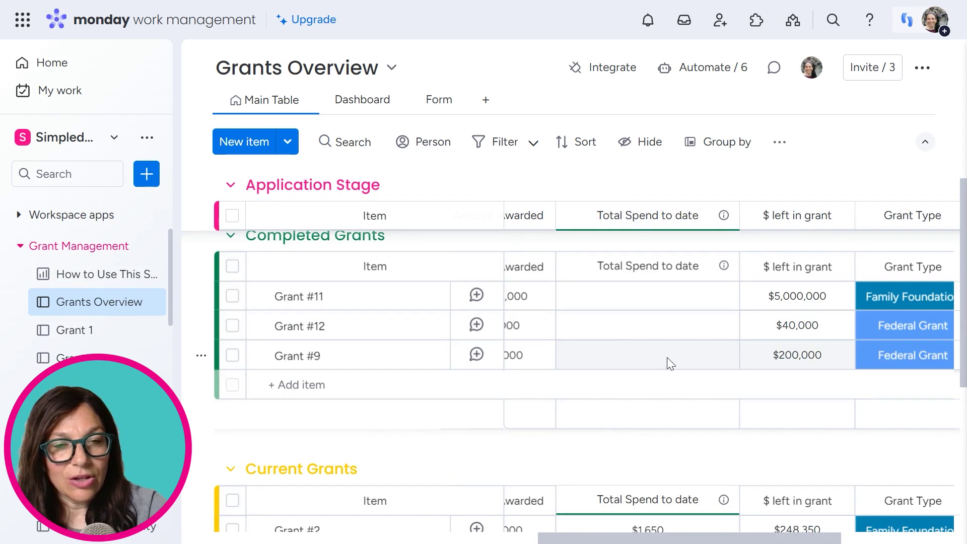
pyautogui.scroll(-3, 670, 362)
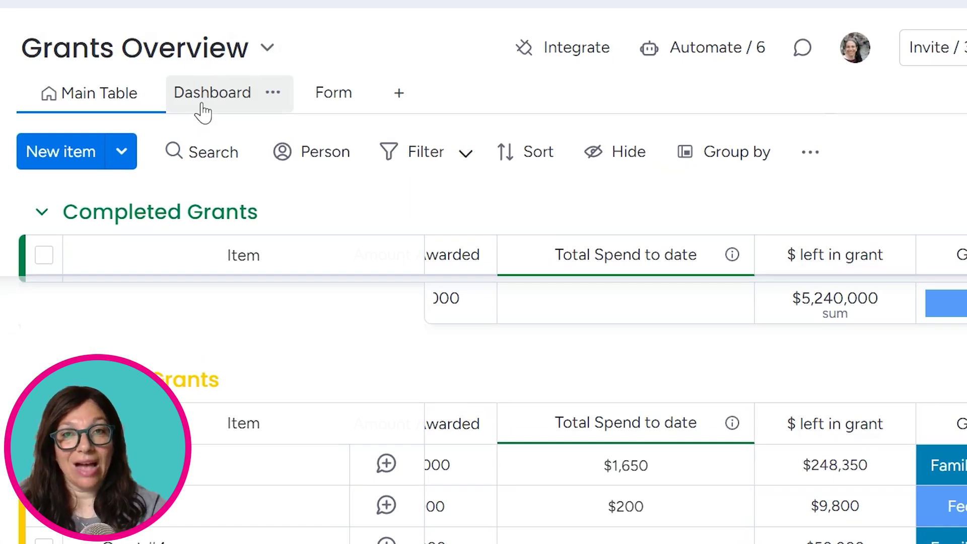
# - Open the Grants Overview dashboard and review its amount, Grants By Type and Application Status widgets
pyautogui.click(202, 107)
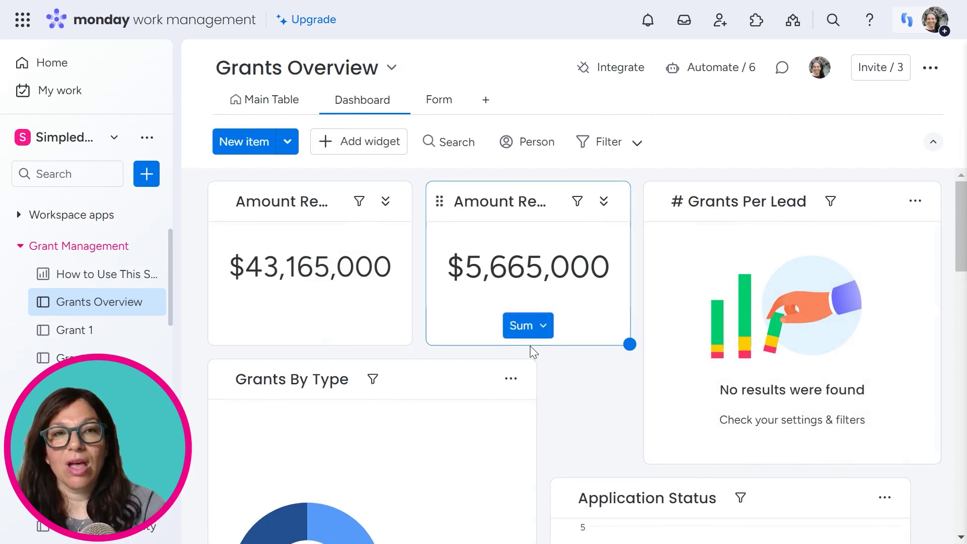
pyautogui.scroll(-2, 531, 346)
pyautogui.scroll(-5, 531, 348)
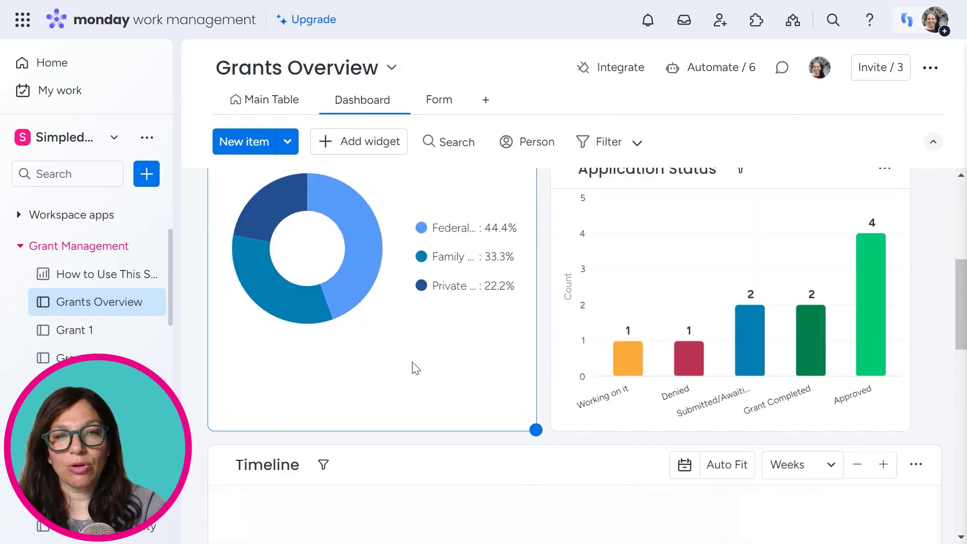
pyautogui.scroll(5, 413, 367)
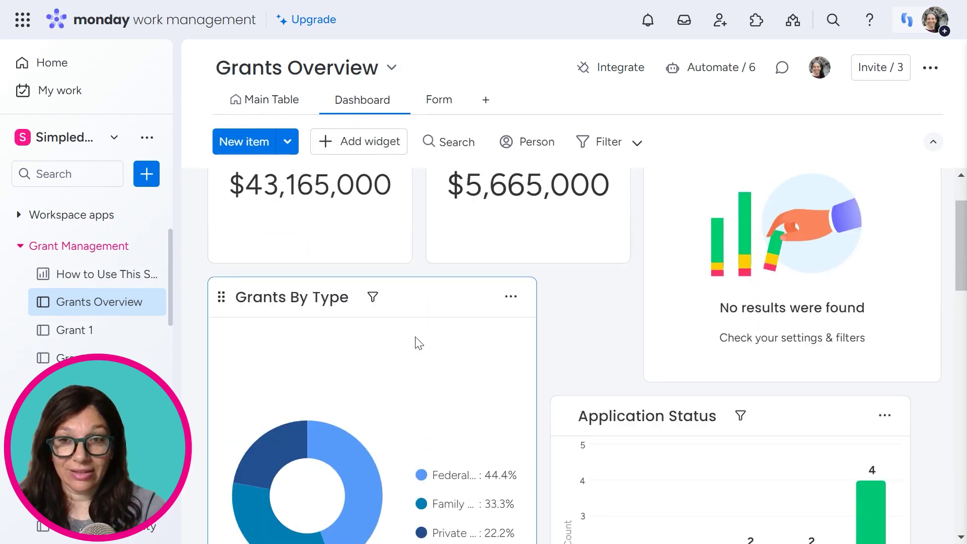
pyautogui.scroll(3, 418, 344)
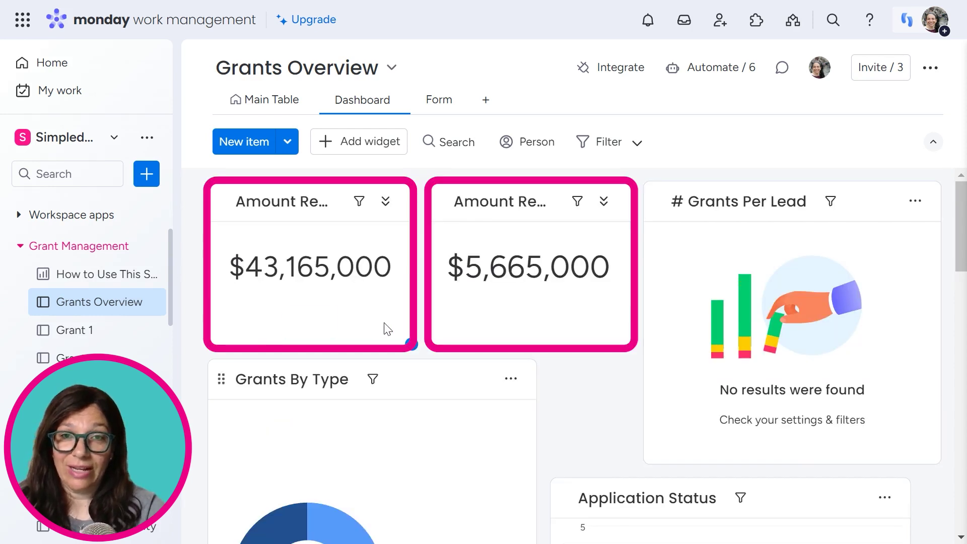
pyautogui.scroll(-5, 398, 328)
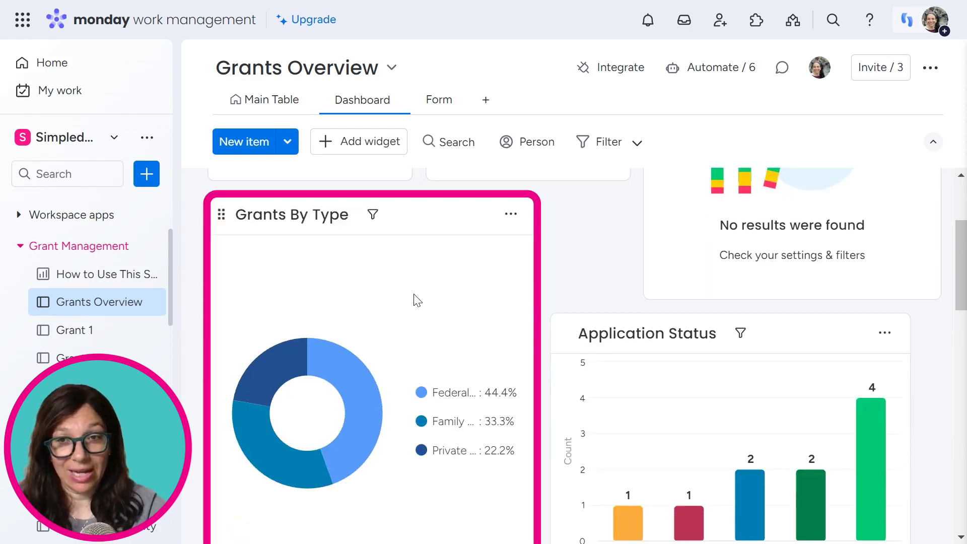